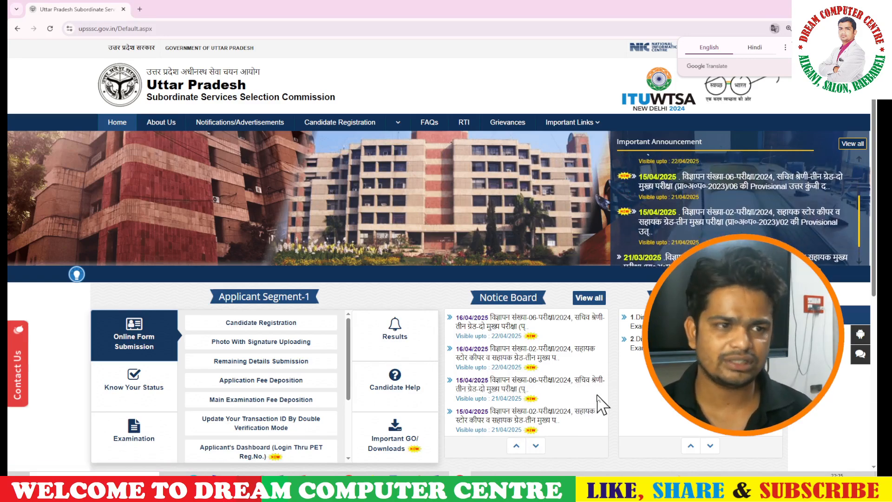
Scroll to Applicant Segment-1 on the home page and open the Main Examination Fee Deposition link.
scroll(608, 369, "down", 1)
scroll(609, 369, "down", 4)
scroll(608, 369, "up", 5)
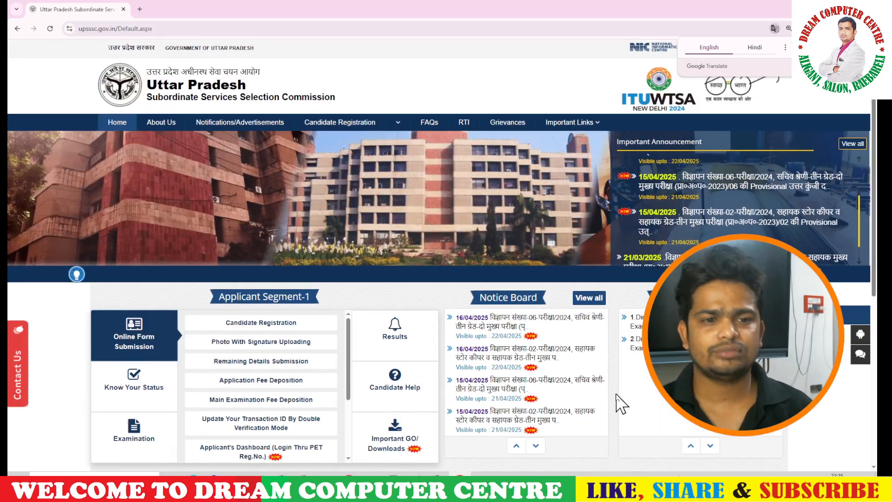
scroll(622, 404, "down", 2)
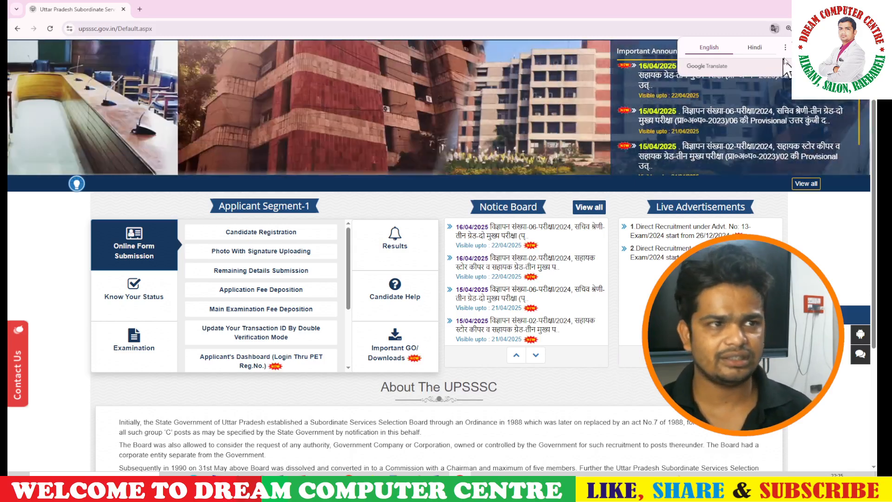
scroll(534, 398, "up", 2)
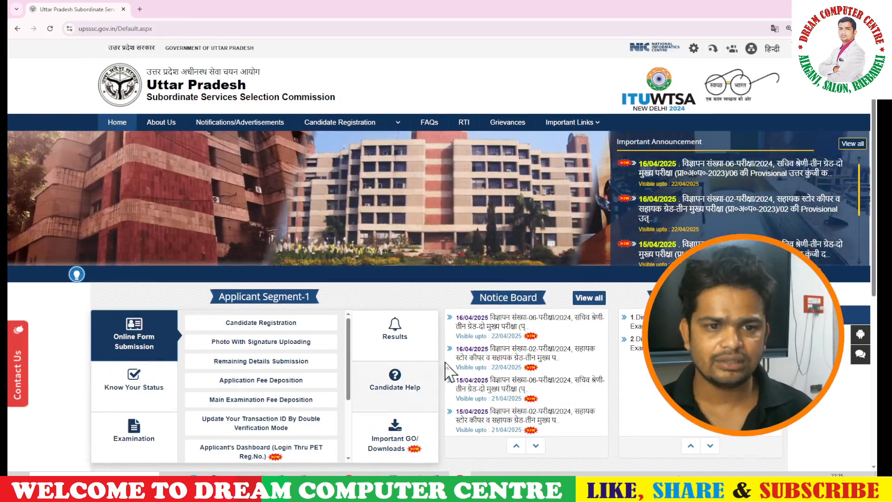
scroll(449, 372, "down", 2)
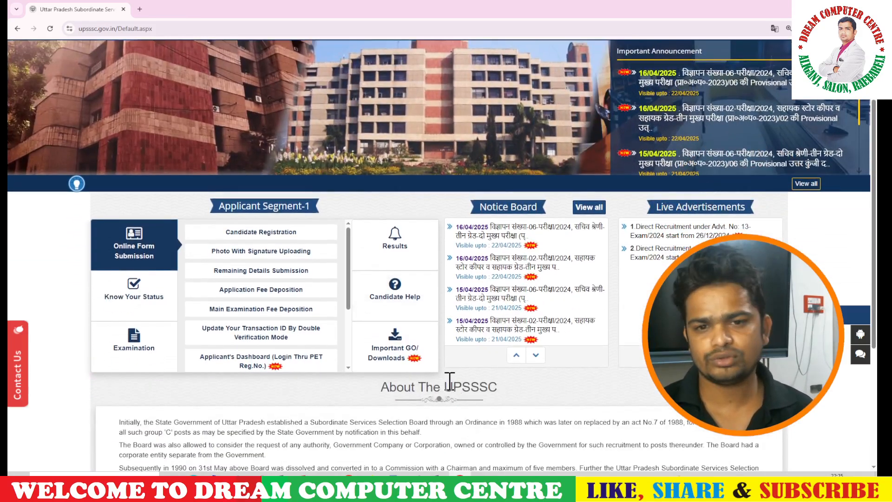
scroll(494, 379, "up", 2)
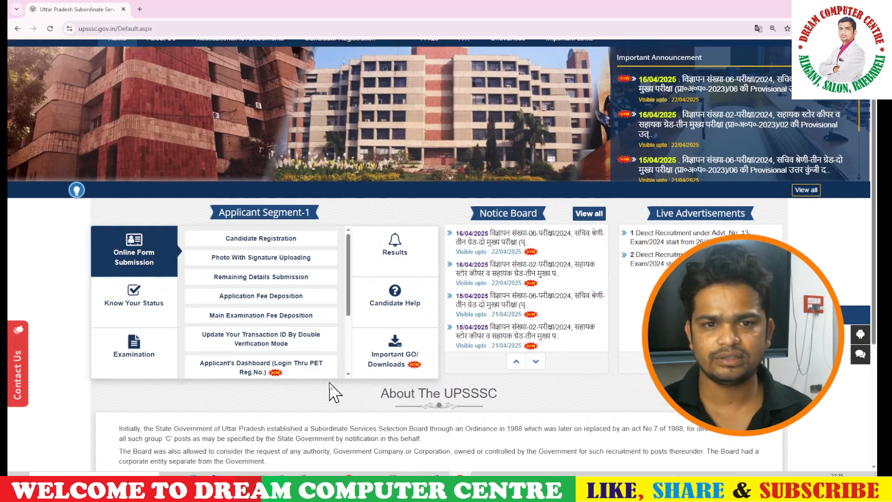
scroll(337, 373, "down", 2)
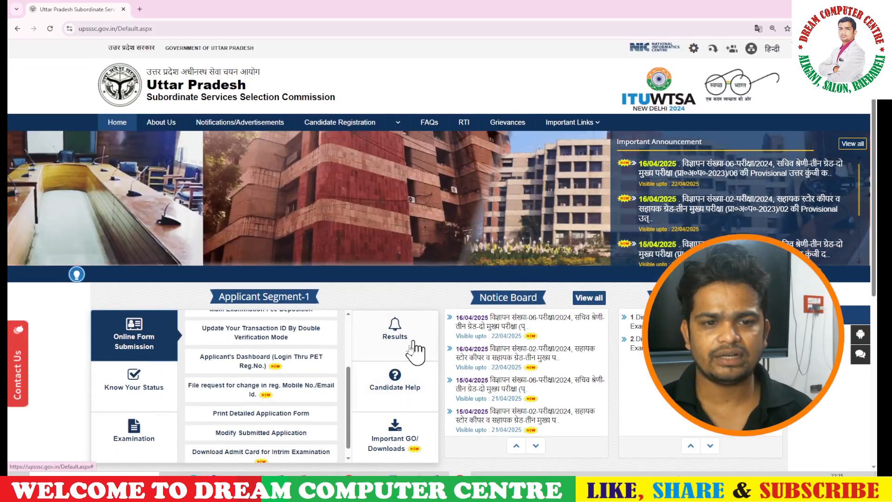
scroll(251, 367, "down", 3)
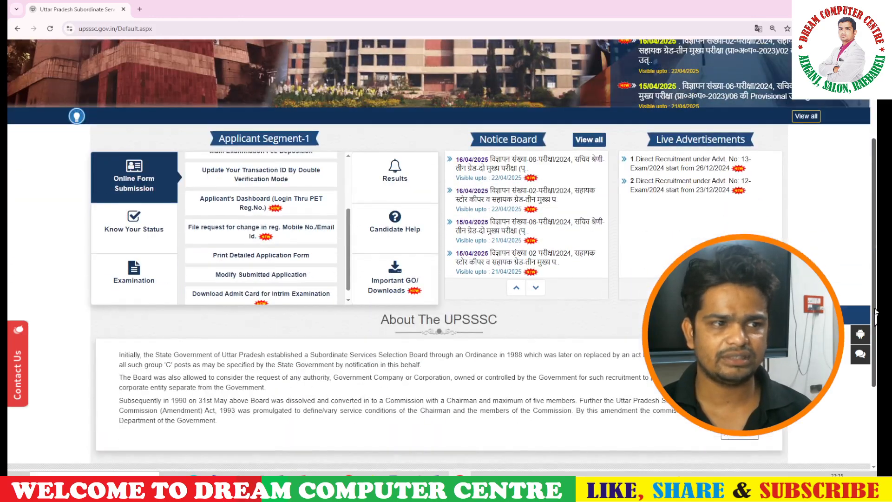
scroll(222, 292, "up", 2)
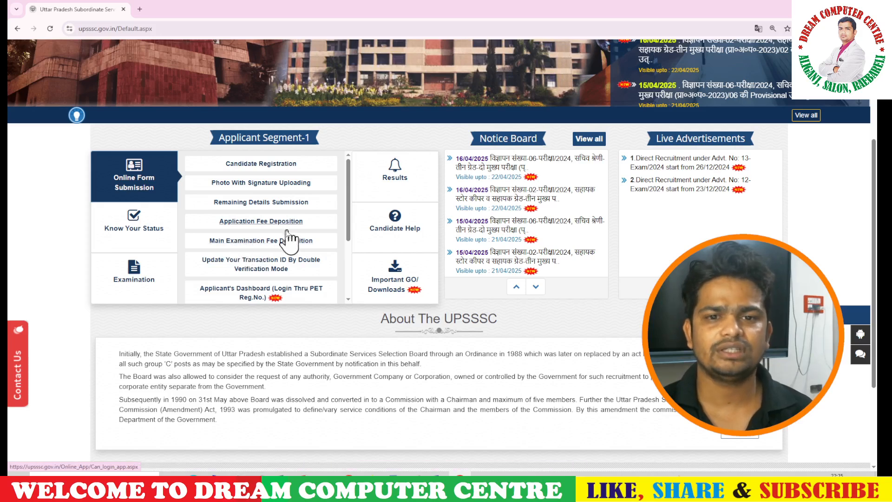
scroll(281, 237, "down", 1)
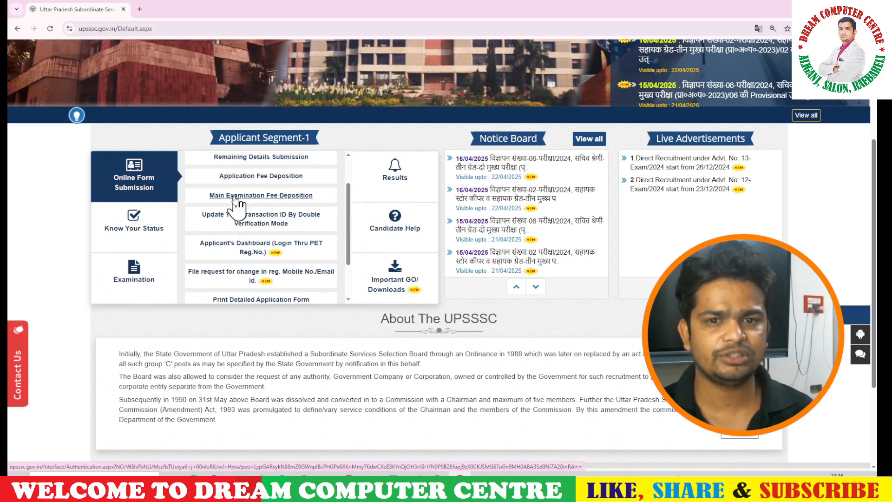
left_click(240, 216)
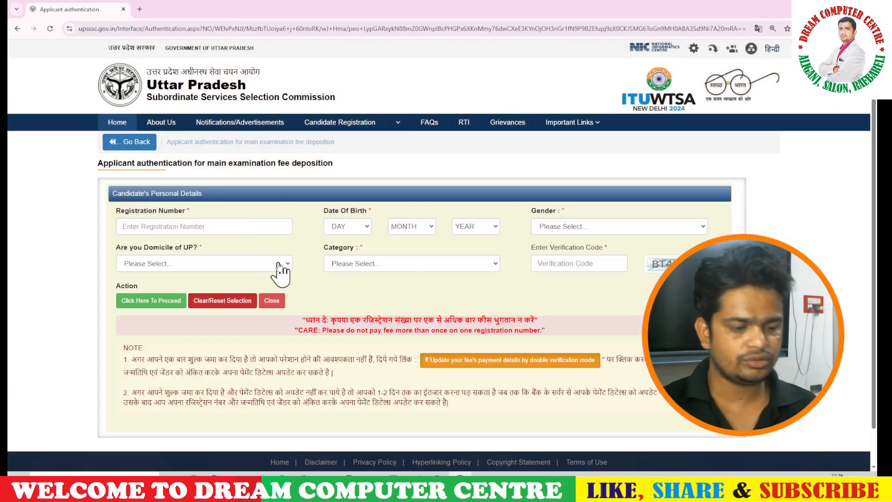
Enter the candidate's registration number and day of birth.
left_click(255, 228)
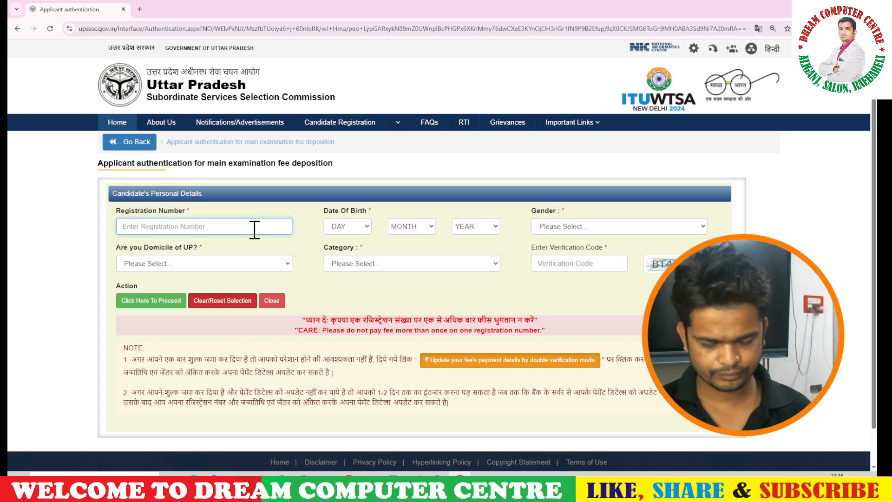
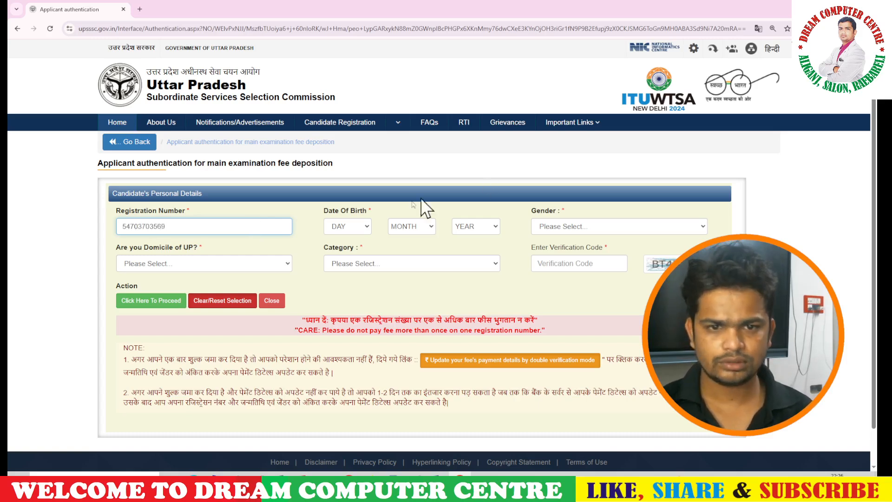
left_click(363, 226)
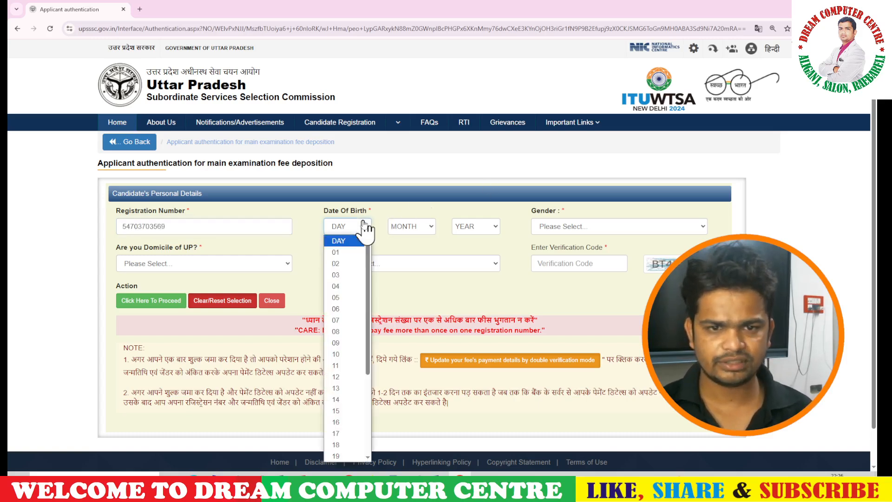
type("12")
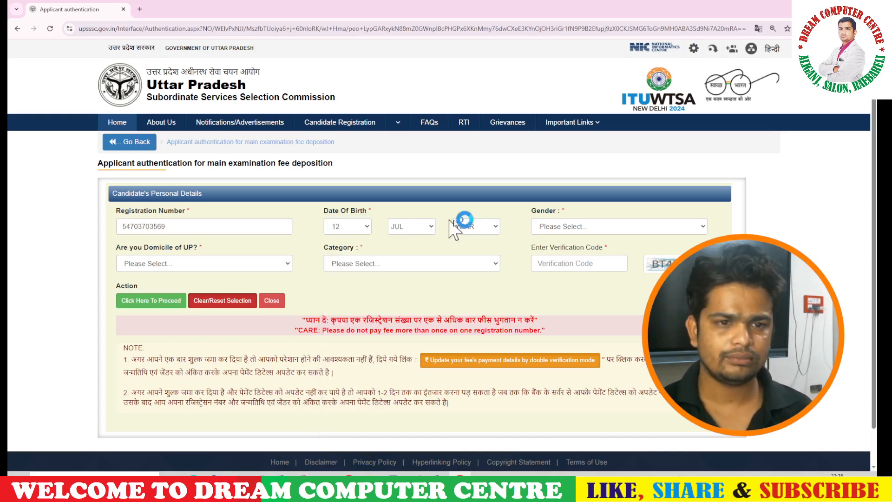
Choose gender Male, UP domicile Yes and category OBC, then submit to proceed to payment.
left_click(565, 227)
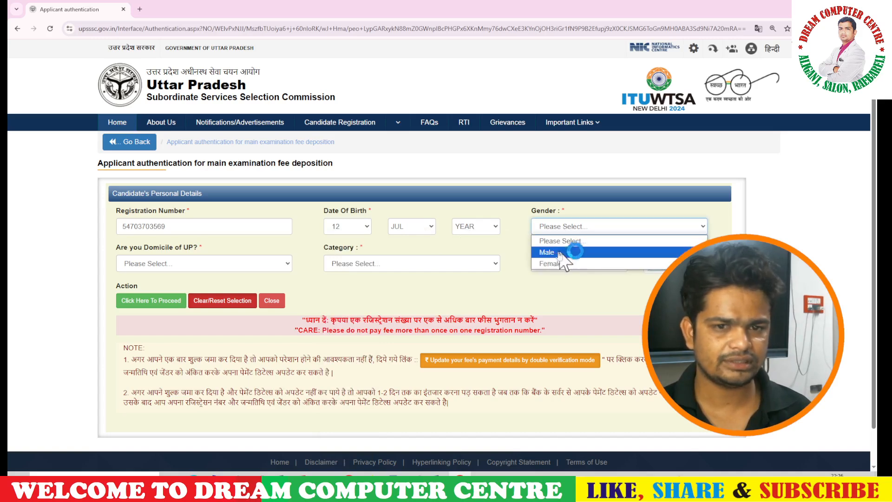
left_click(566, 252)
left_click(223, 263)
left_click(181, 290)
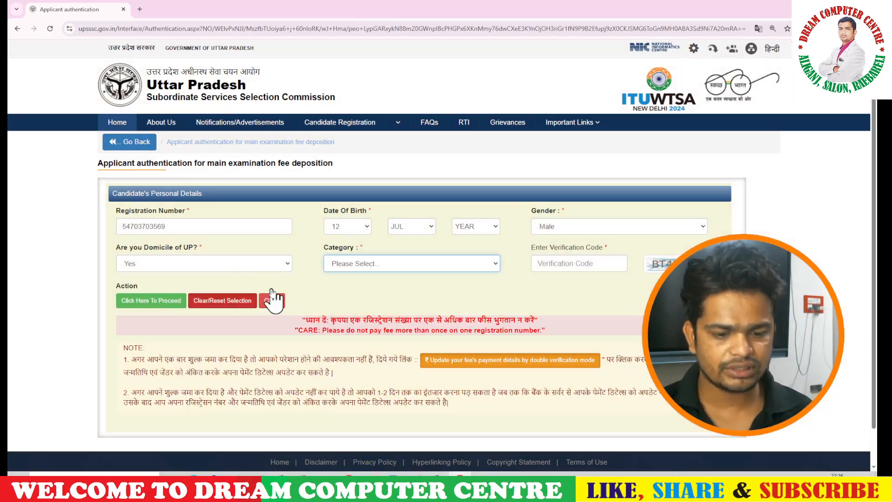
left_click(370, 265)
left_click(367, 327)
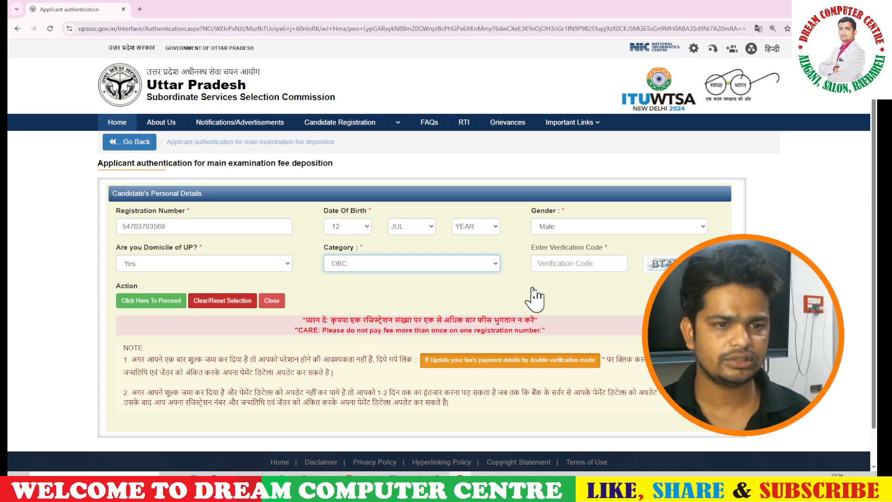
left_click(568, 264)
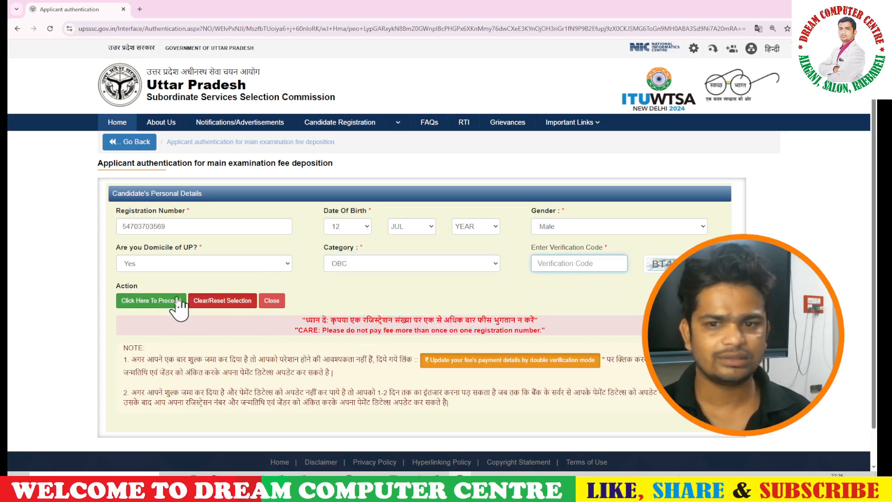
left_click(159, 307)
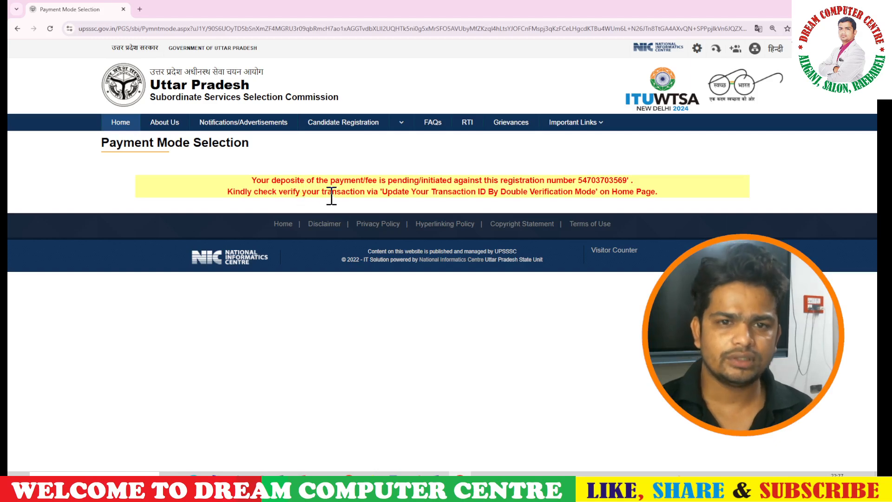
Zoom the browser to 150%, go back to the UPSSSC home page and find Applicant Segment-1.
key("ctrl+plus")
key("ctrl+plus")
key("ctrl+plus")
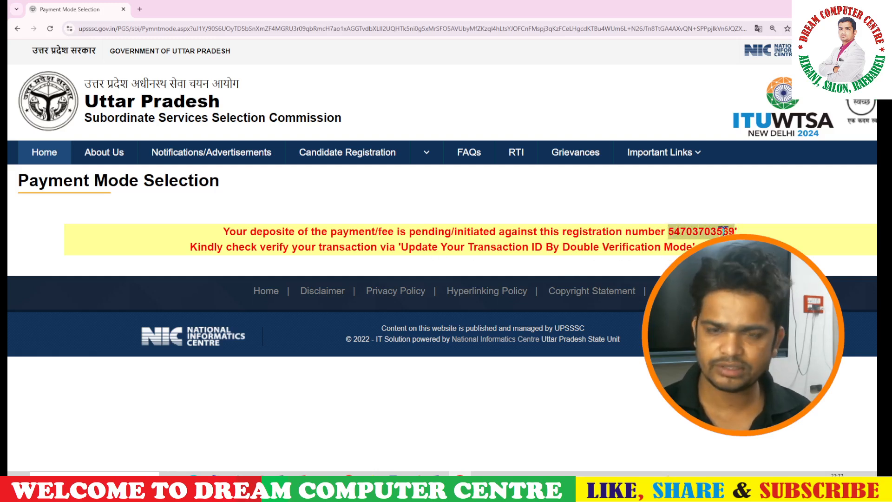
left_click(47, 157)
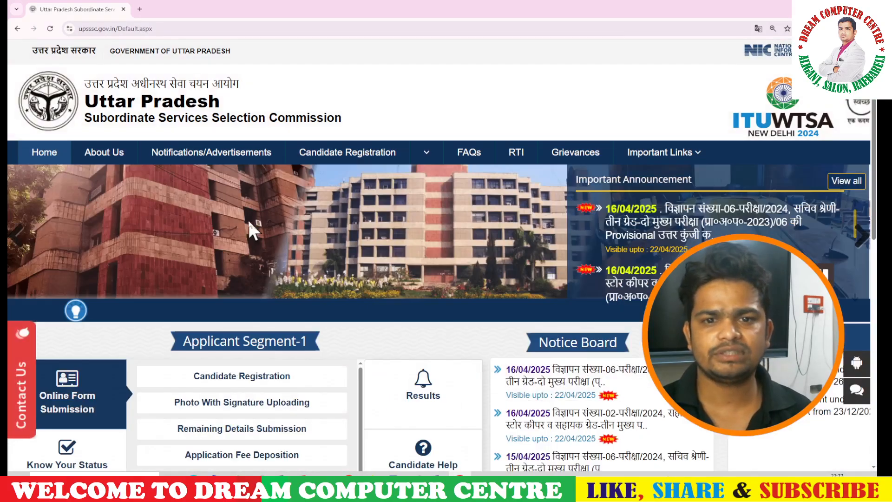
scroll(325, 283, "down", 4)
scroll(297, 281, "down", 3)
scroll(235, 223, "up", 1)
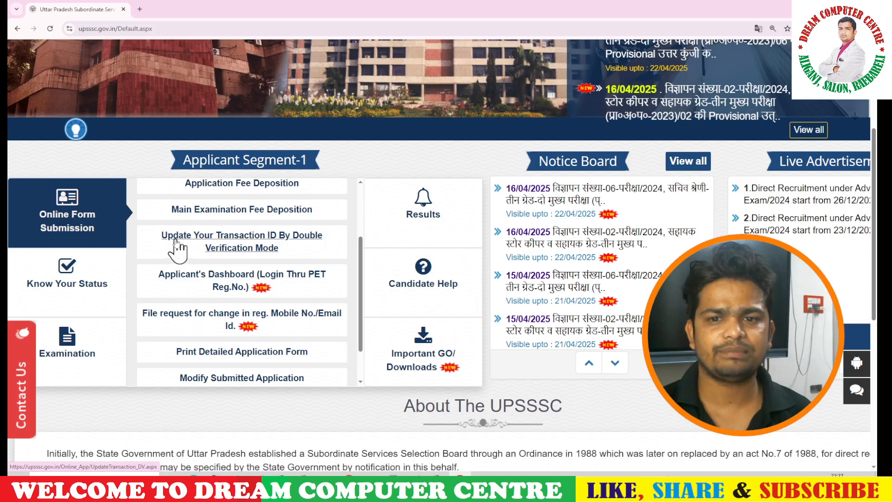
In the Double Verification form, enter registration number, birth date and gender to list fee transactions.
left_click(232, 243)
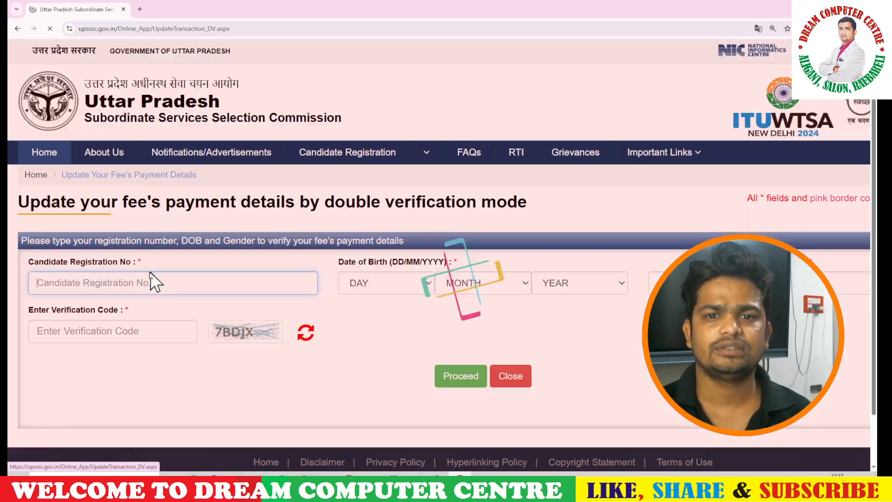
key("ctrl+v")
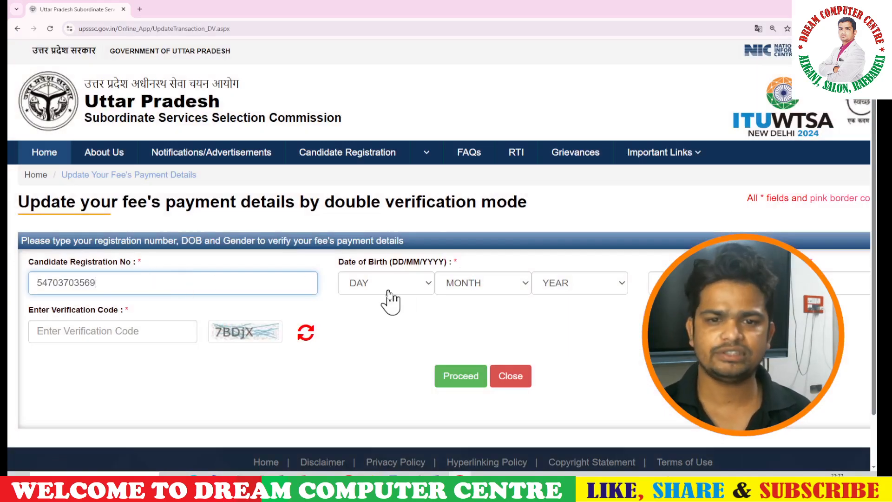
left_click(395, 288)
type("12")
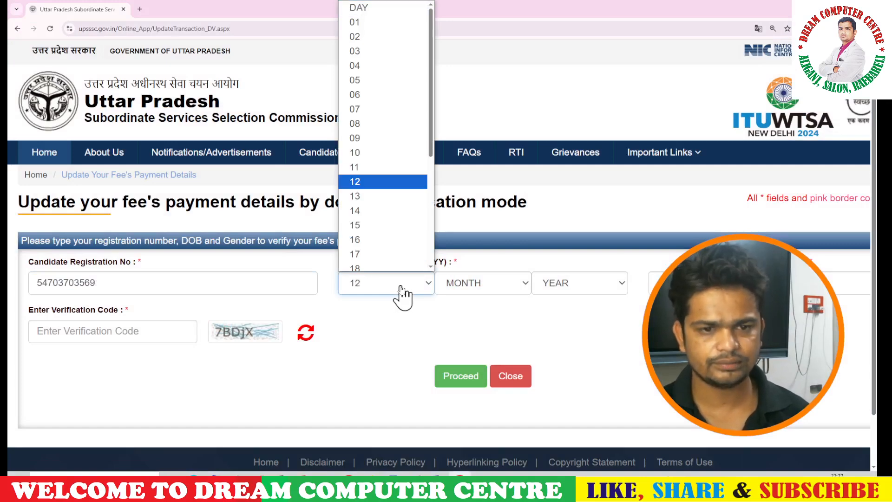
left_click(472, 295)
left_click(473, 291)
left_click(743, 284)
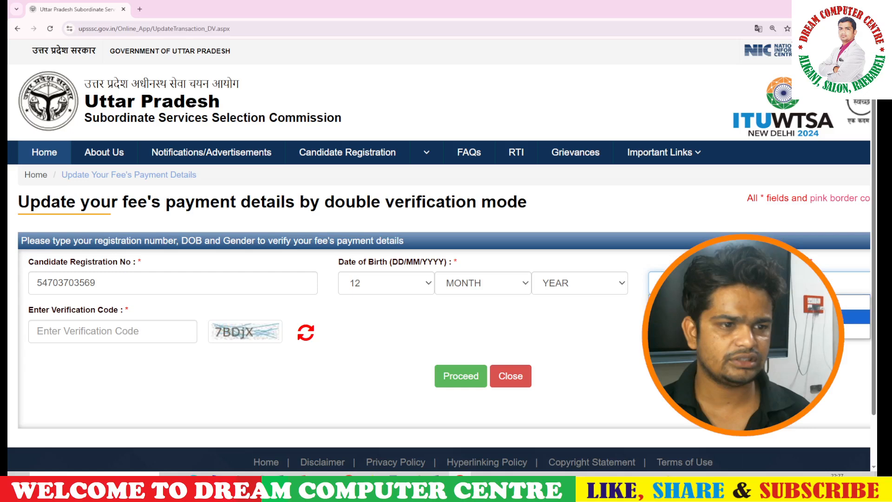
left_click(743, 316)
left_click(144, 333)
left_click(462, 377)
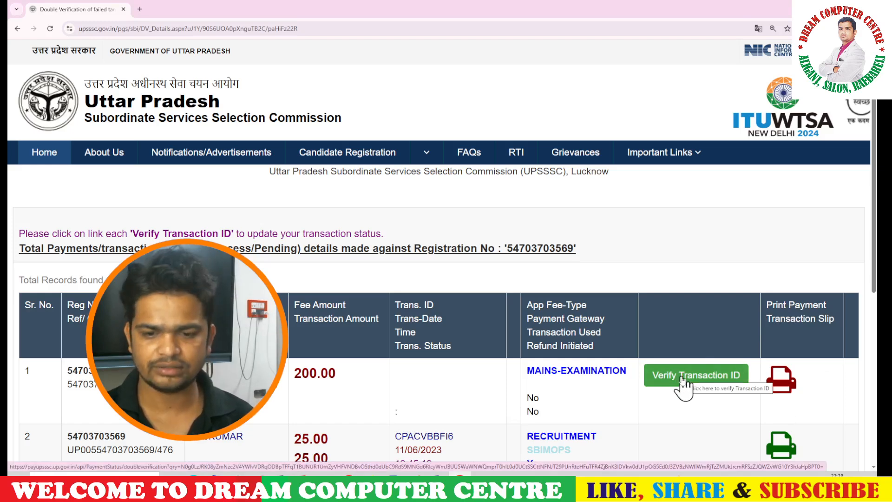
Verify the 200.00 mains transaction and check its receipt showing Payment Status ABORT.
left_click(683, 380)
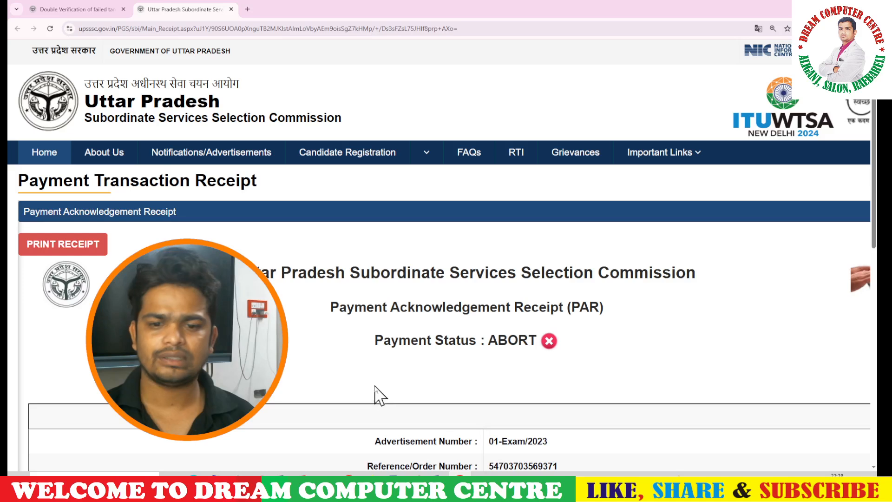
double_click(492, 343)
left_click(400, 351)
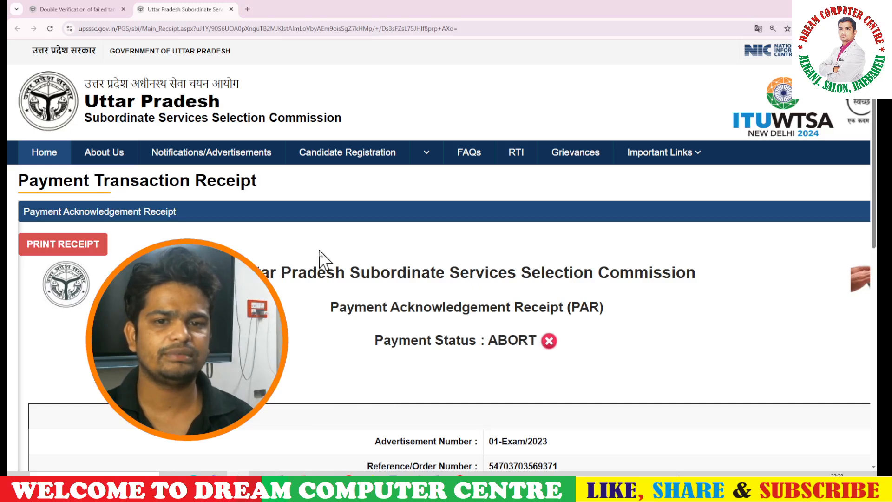
Reload the verification table so row 1 shows ABORT : TRANSACTION ABORTED via SBIEPAY.
left_click(97, 2)
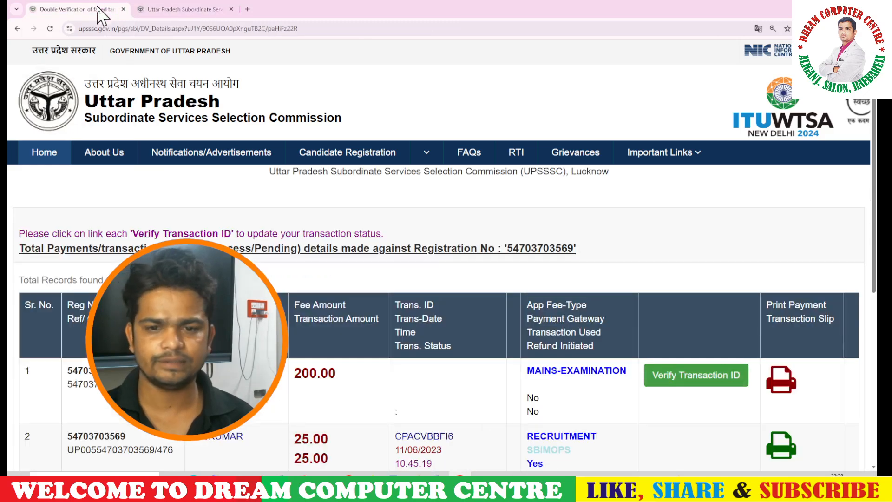
left_click(50, 29)
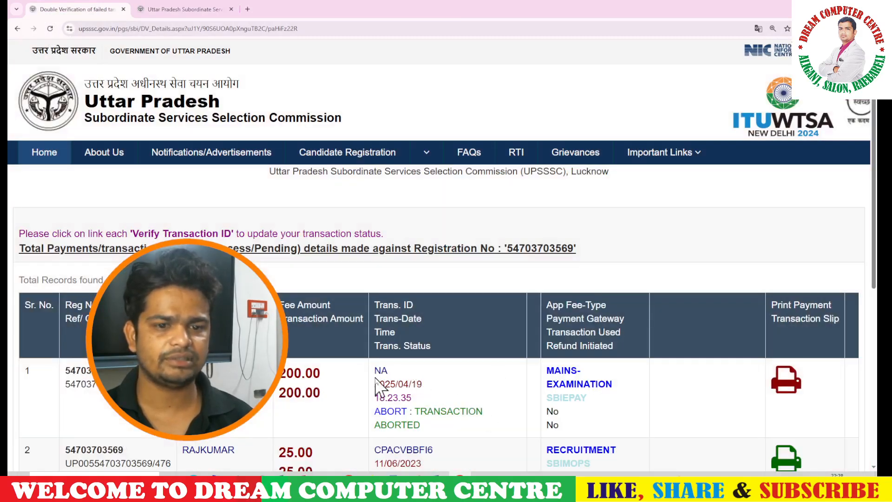
left_click_drag(376, 379, 494, 420)
left_click(441, 407)
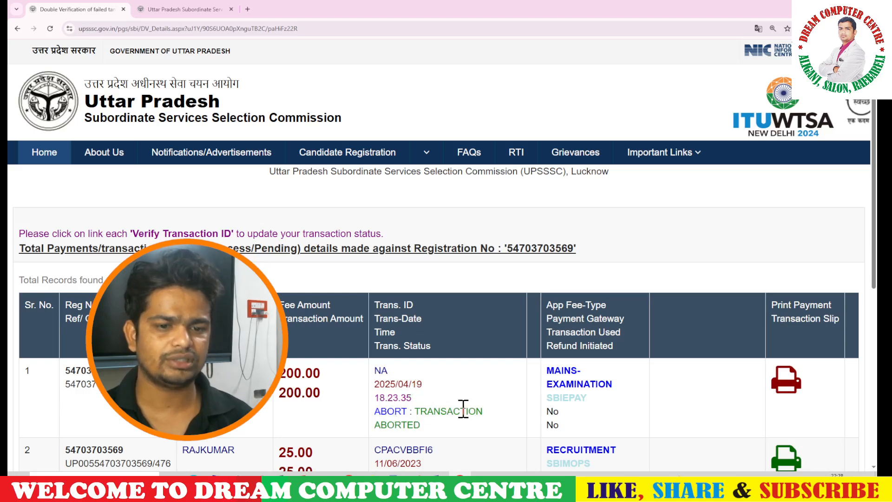
Compare the row's 2025/04/19 date with today's calendar date, then return to the homepage.
left_click_drag(413, 384, 377, 384)
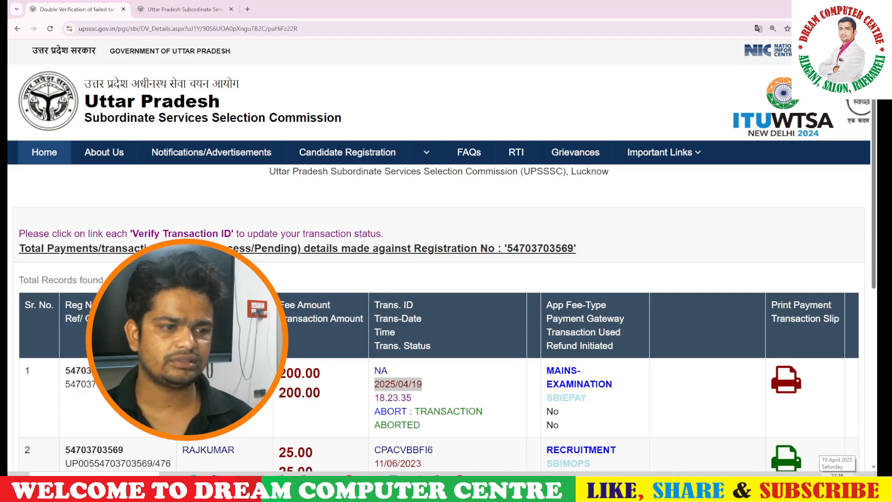
left_click(837, 481)
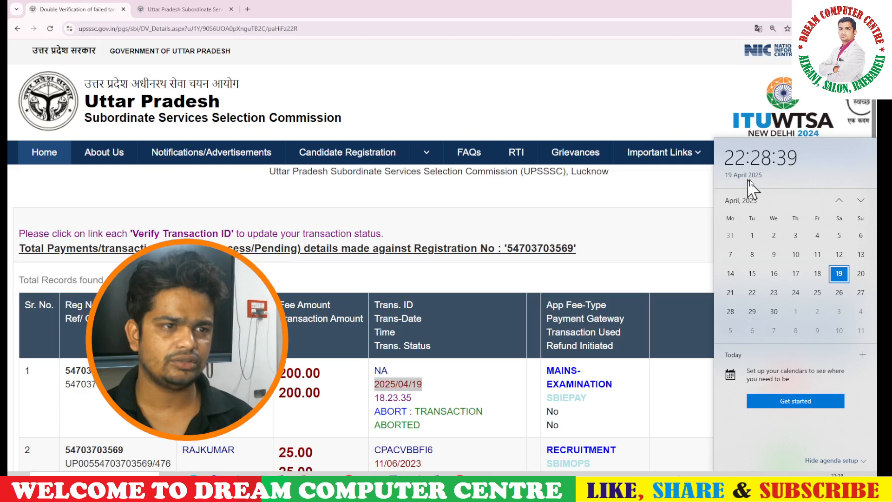
left_click(509, 373)
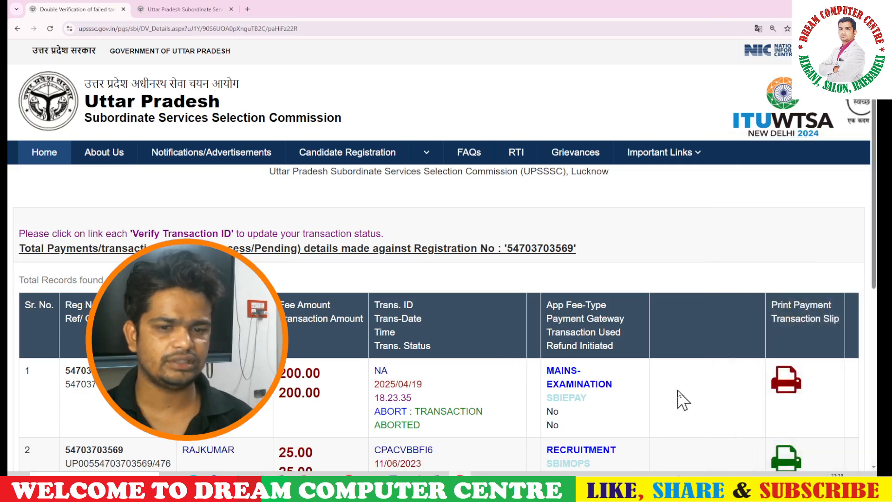
left_click(42, 155)
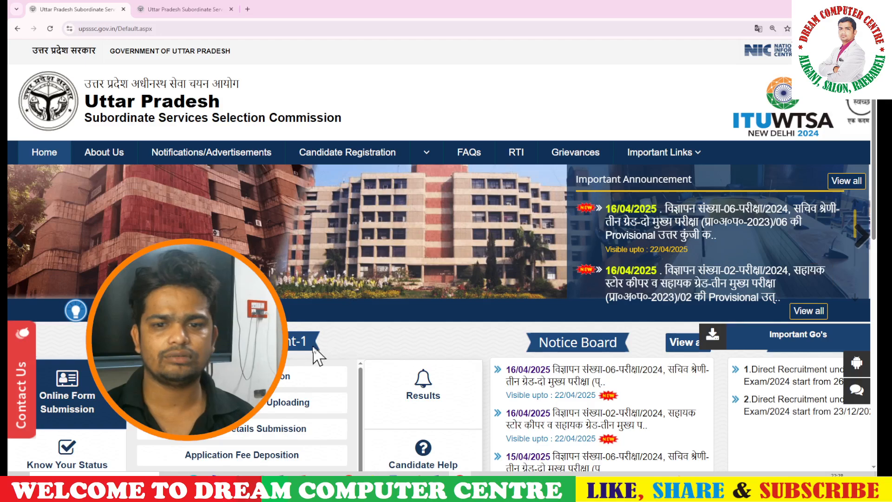
Reopen Main Examination Fee Deposition to reach the ₹200 Gram Panchayat Adhikari payment details.
scroll(313, 351, "down", 3)
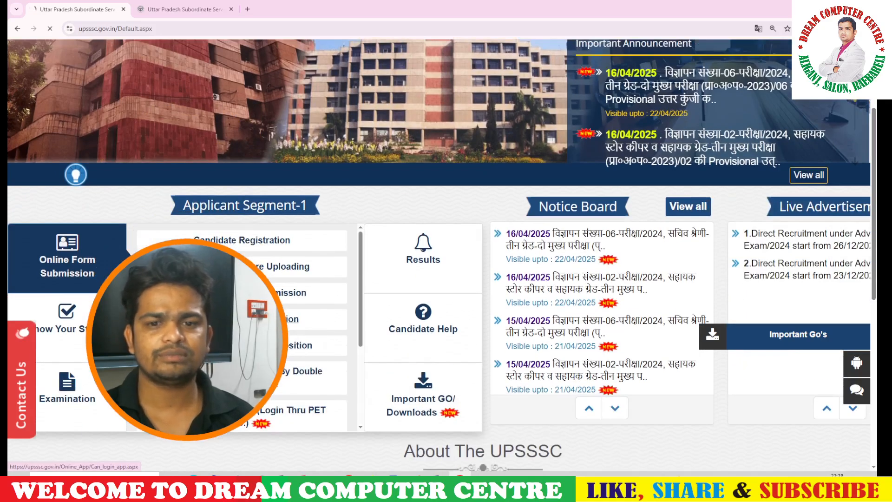
left_click(251, 319)
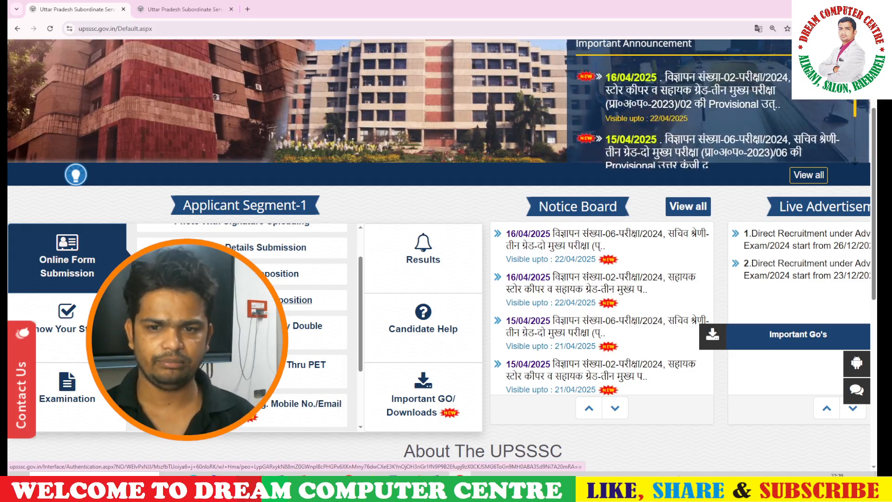
left_click(279, 302)
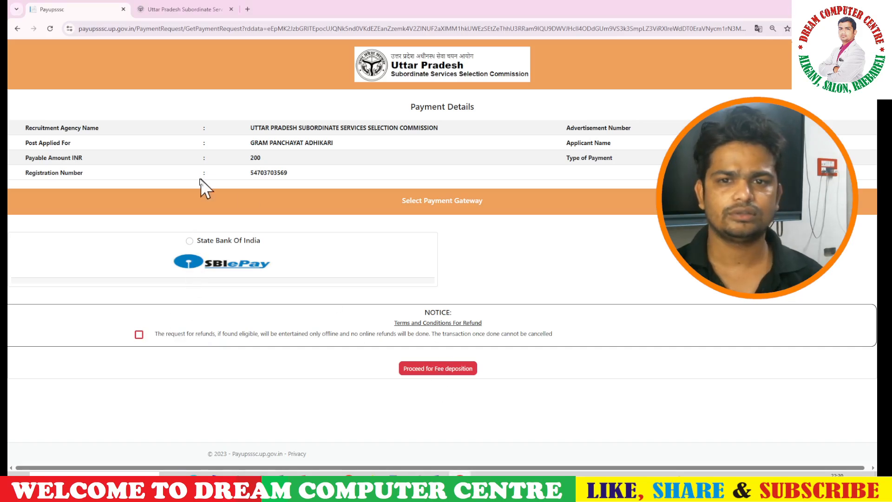
Pick State Bank Of India, accept the refund terms, and confirm through to SBIePay.
left_click(189, 241)
left_click(139, 334)
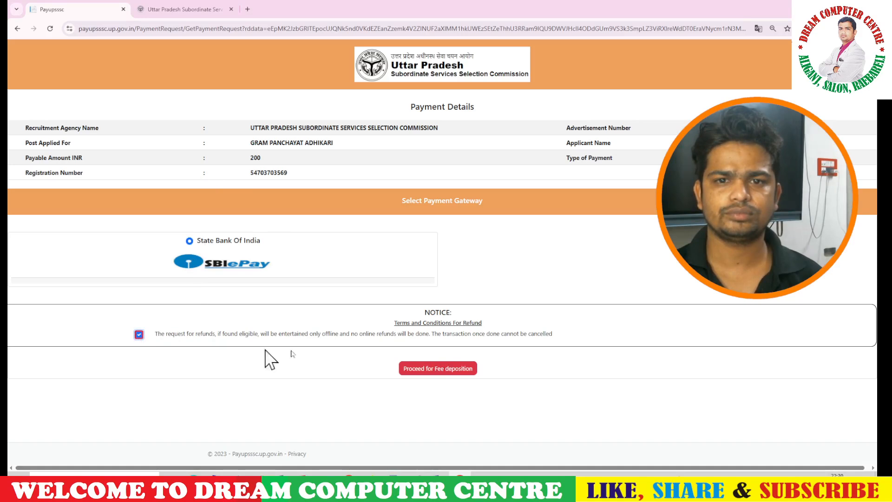
left_click(442, 369)
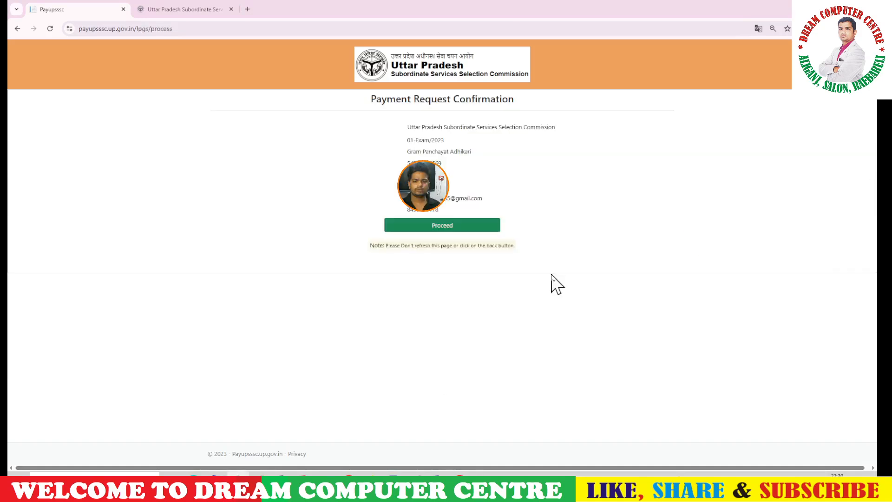
left_click(456, 228)
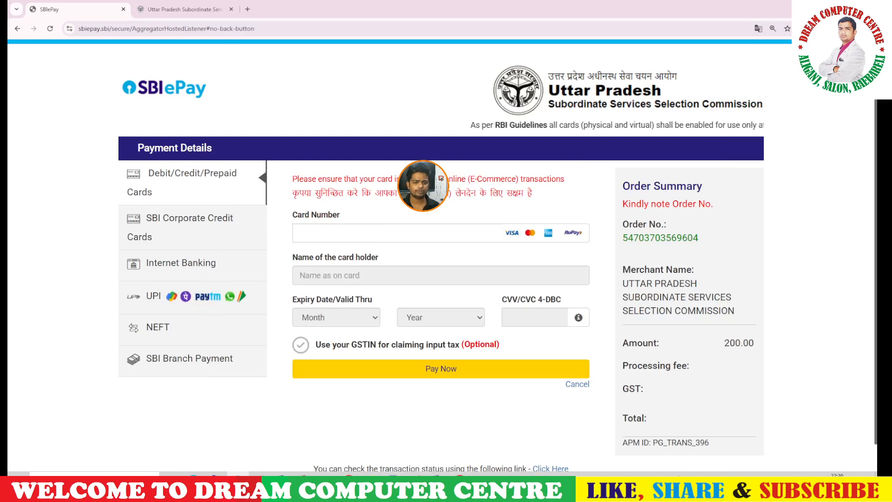
Choose UPI with the UPI QR option and generate the QR code for 200.00.
left_click(200, 297)
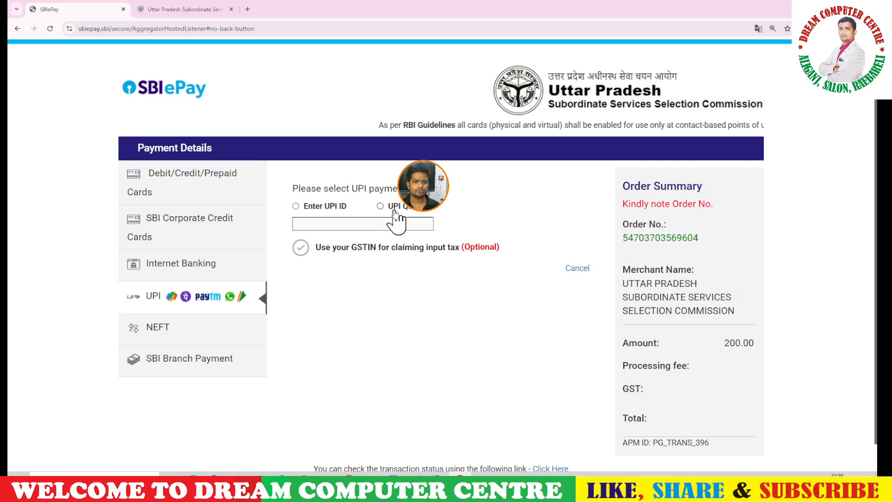
left_click(390, 208)
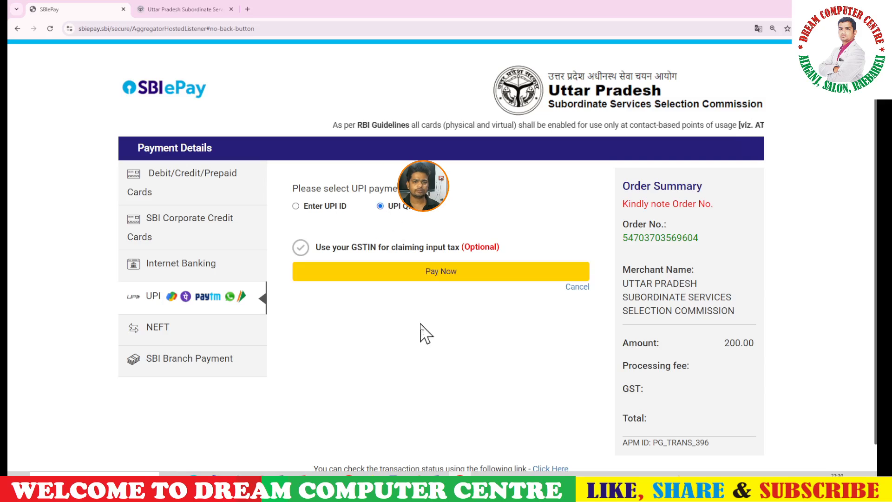
left_click(435, 274)
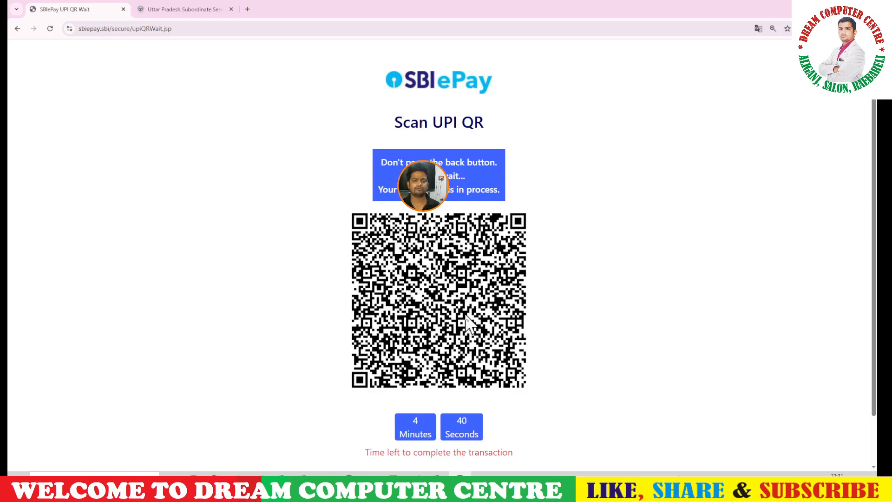
Print the receipt and scroll to its transaction details showing SUCCESS for the ₹200 UPI payment.
scroll(465, 325, "down", 1)
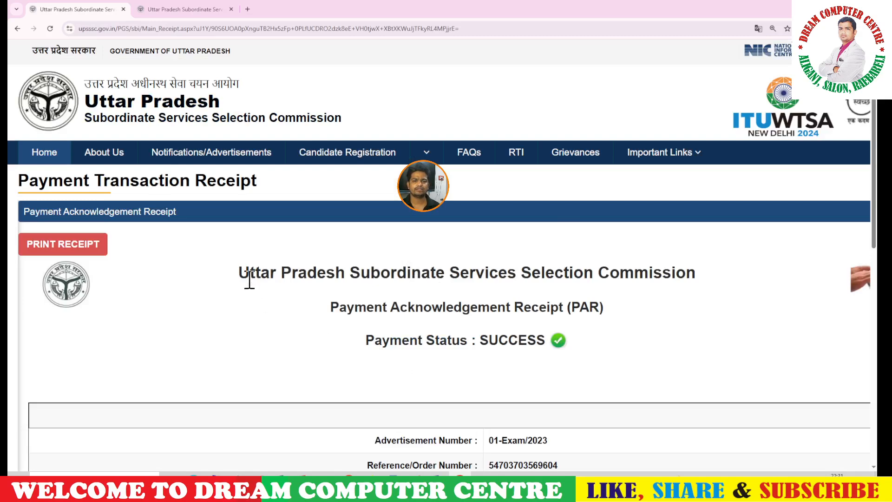
left_click(57, 245)
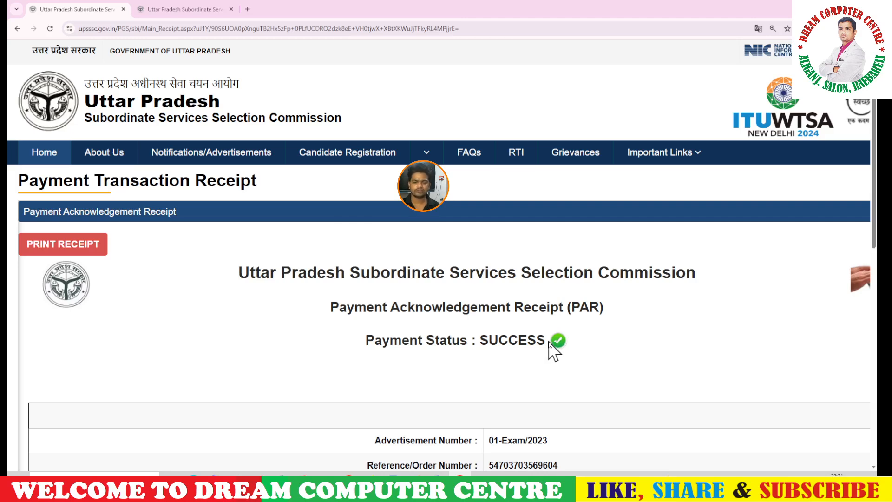
scroll(554, 350, "down", 10)
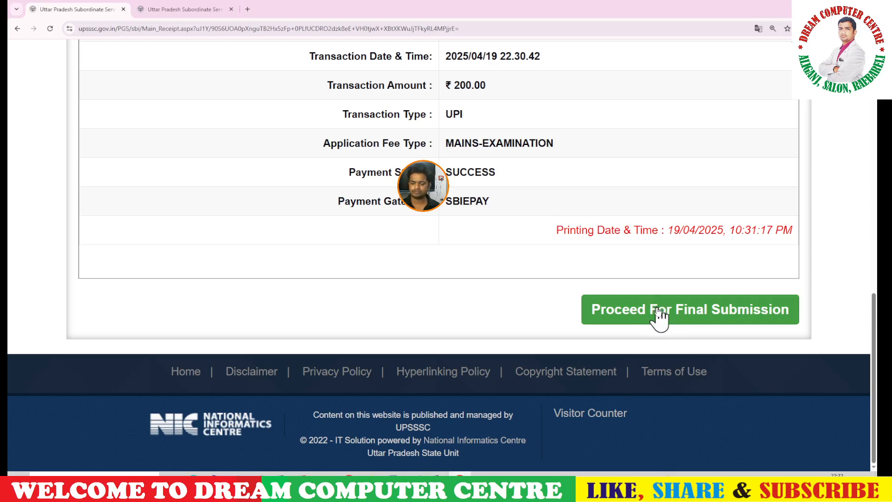
Finalise the paid ₹200 mains fee submission and confirm it in the Are you sure? prompt.
left_click(658, 310)
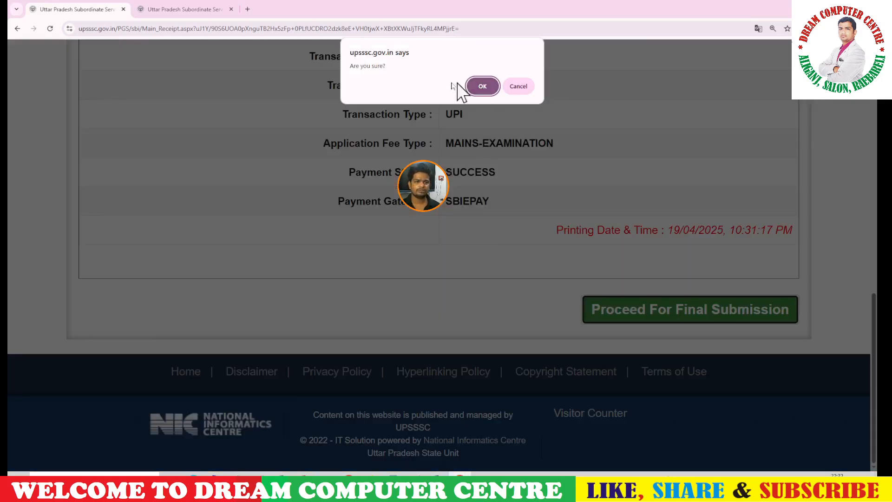
left_click(482, 86)
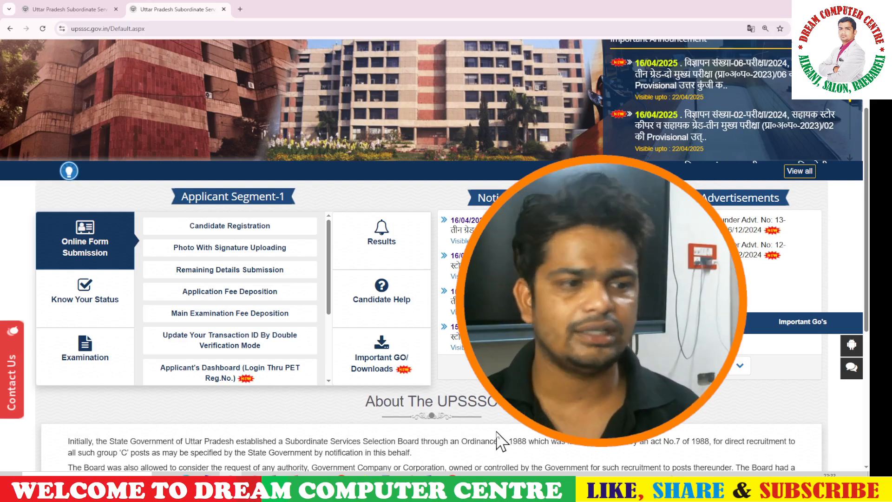
left_click(830, 480)
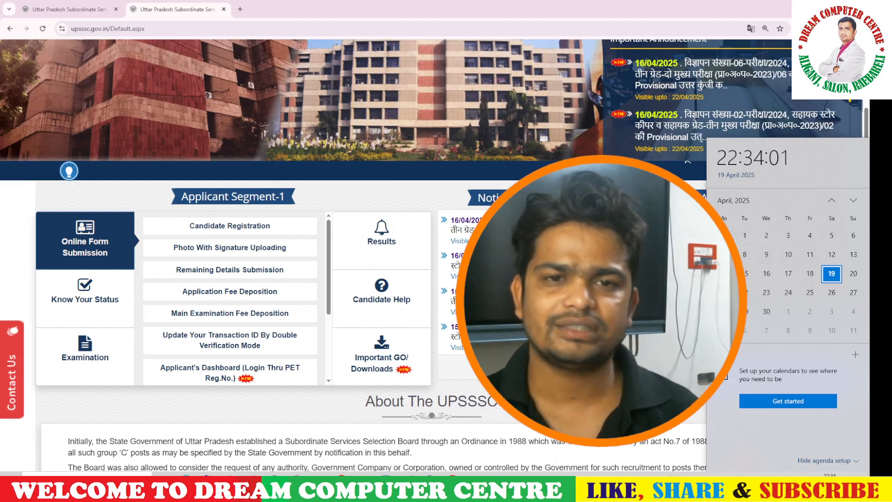
left_click(529, 426)
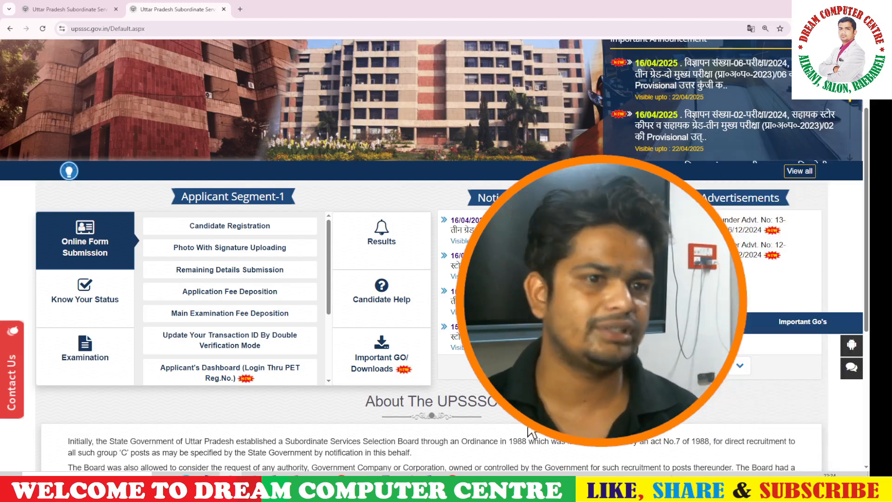